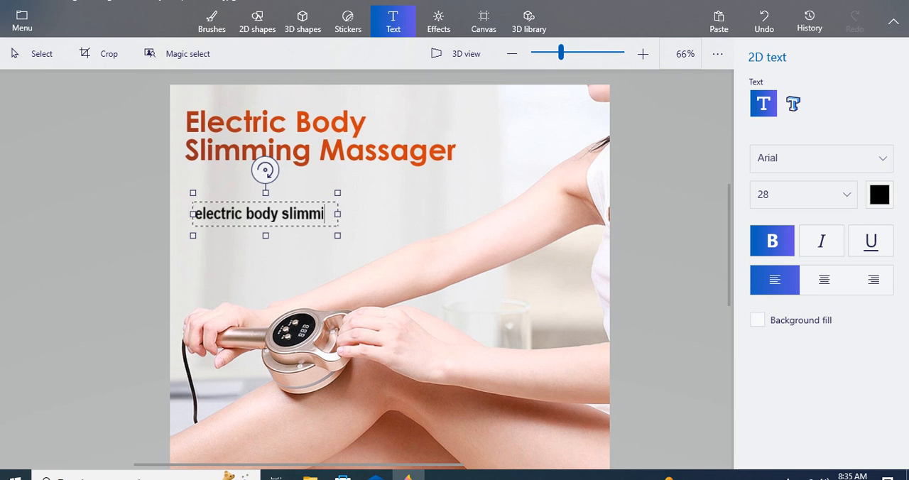
Step: Complete the caption "electric body slimming massager" below the orange heading in a widened text box and set its font size to 48
text(g massager)
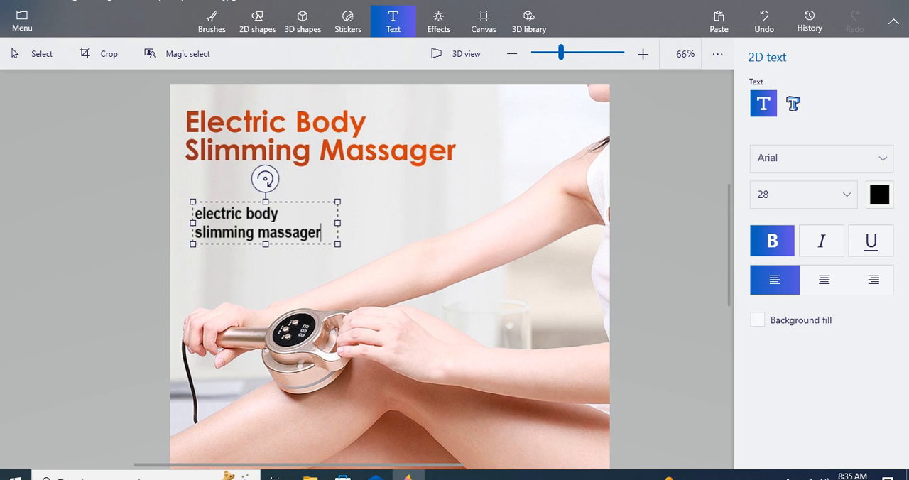
drag(338, 222, 426, 222)
key(shift+Left)
key(shift+Left)
key(shift+Left)
key(shift+Left)
key(shift+Left)
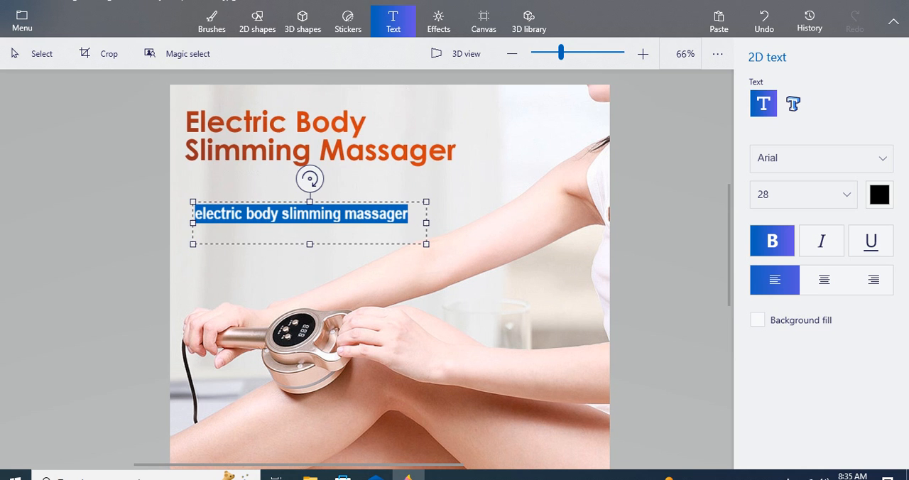
click(845, 194)
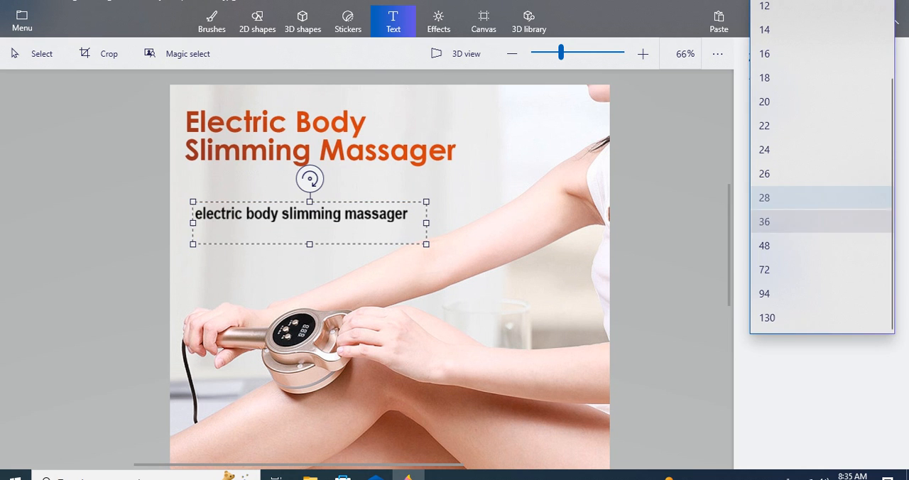
click(816, 222)
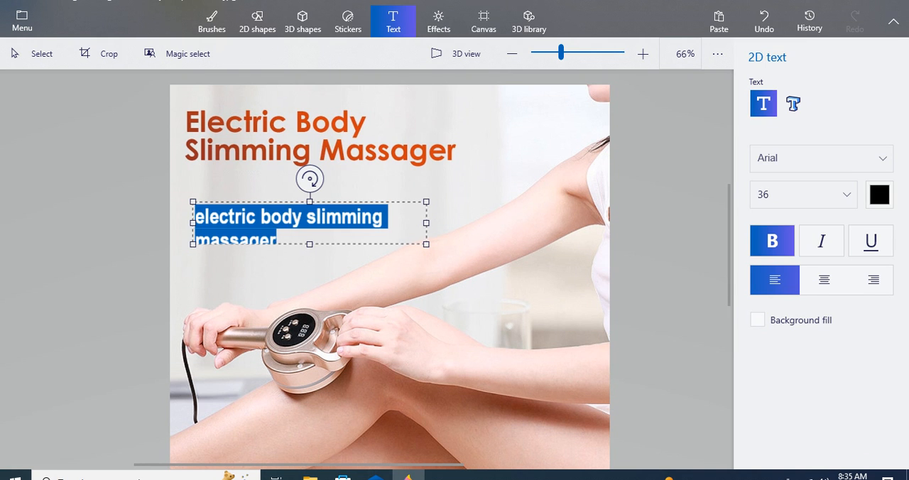
click(845, 194)
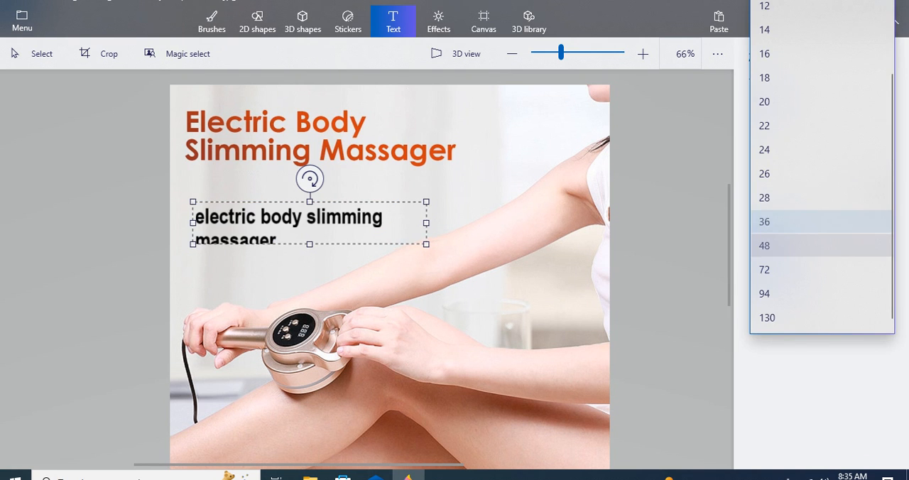
click(816, 246)
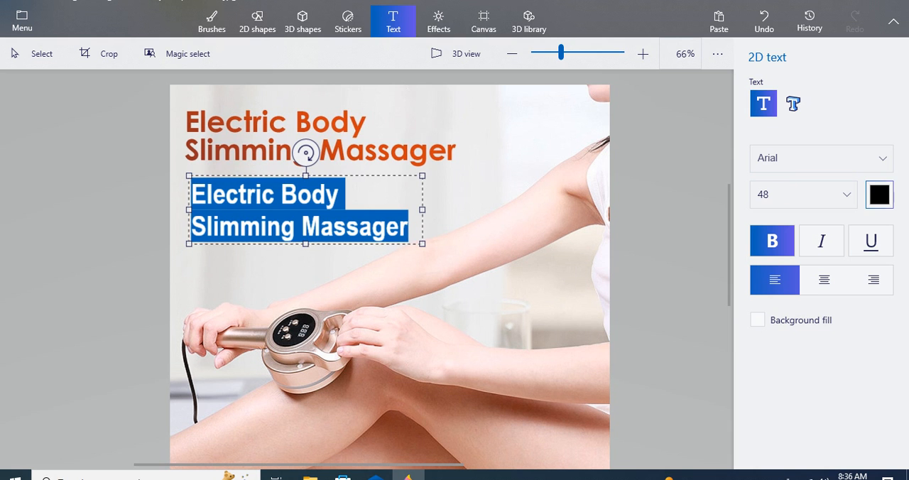
Step: Try dark red, bright red and orange as the text color of the "Electric Body Slimming Massager" caption
click(879, 194)
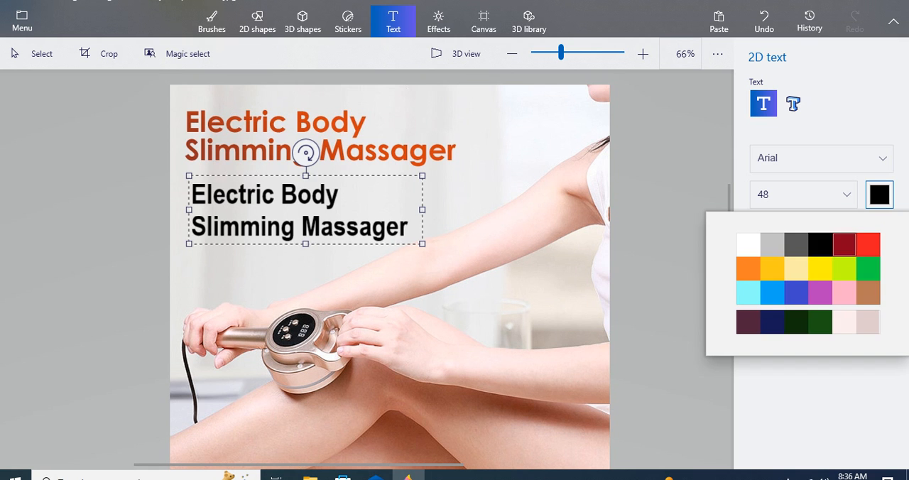
click(845, 244)
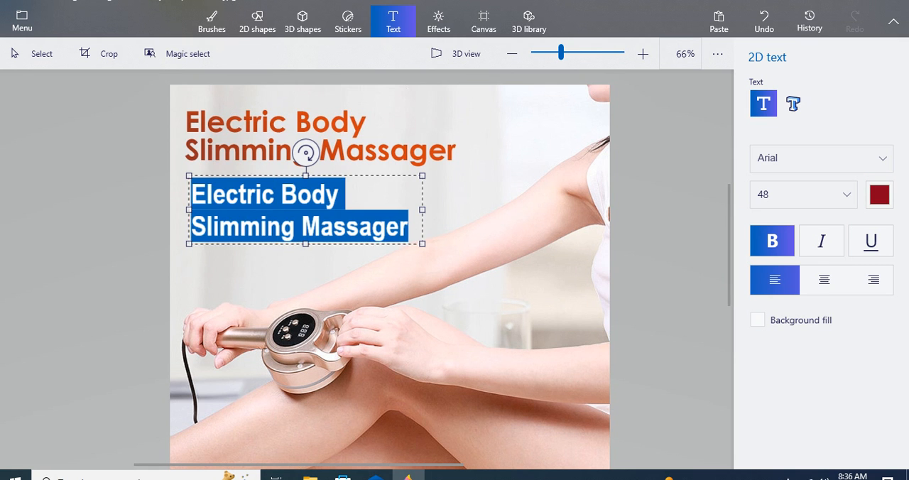
click(880, 195)
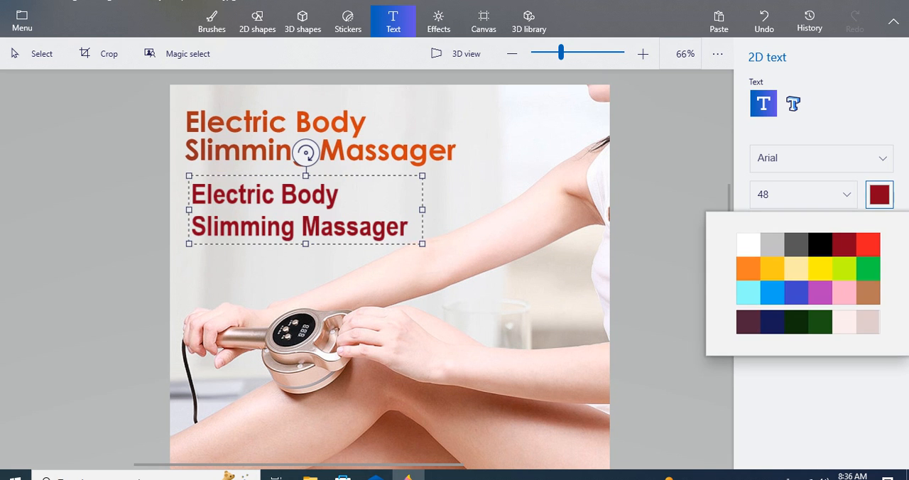
click(869, 245)
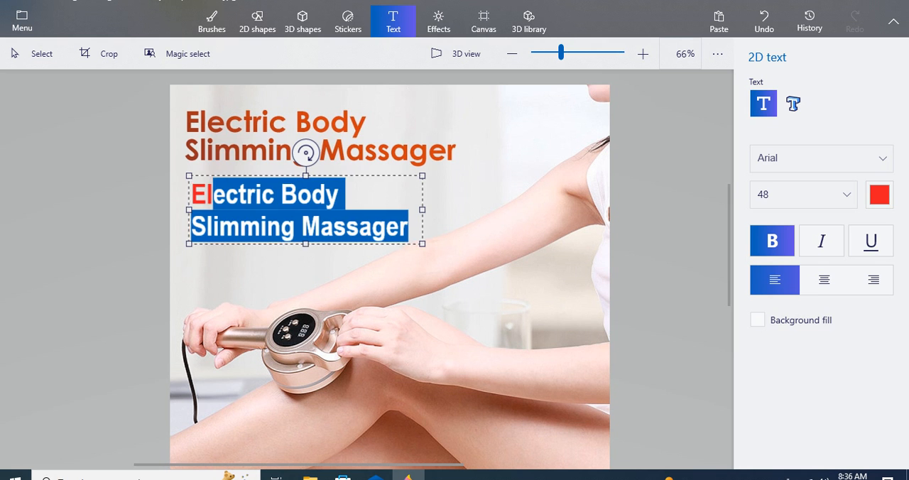
click(879, 194)
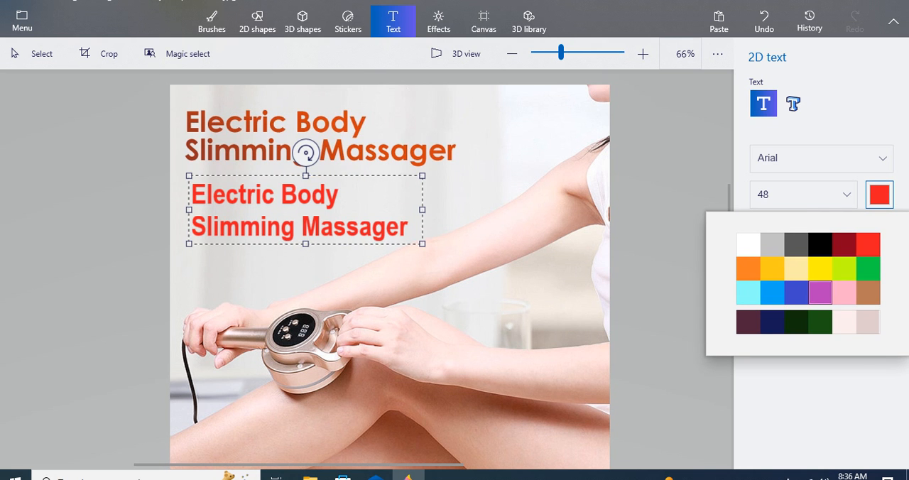
click(747, 268)
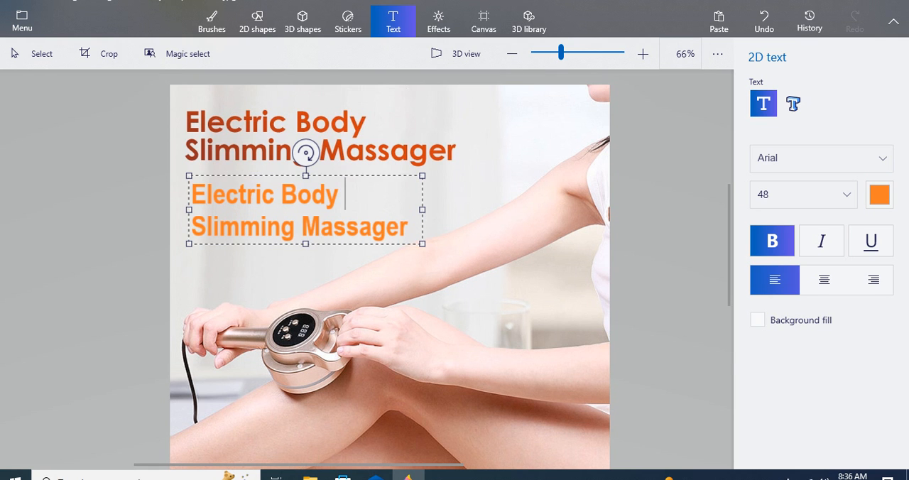
click(879, 194)
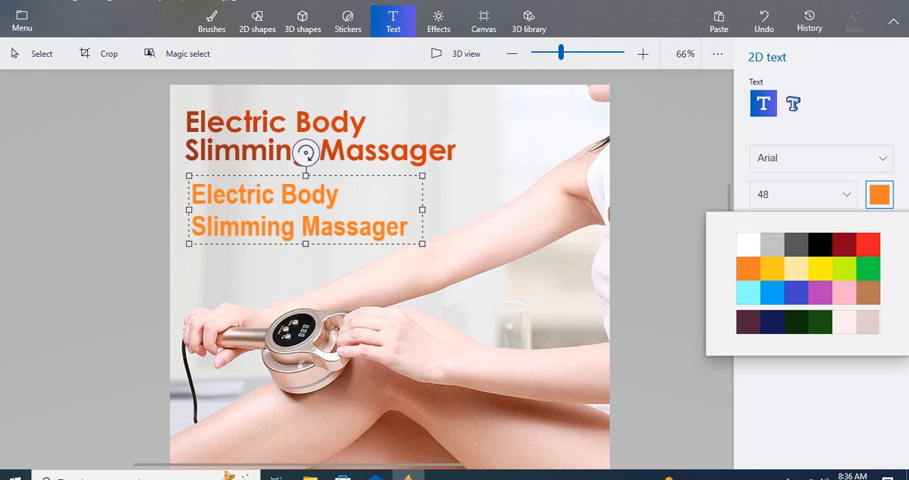
key(Escape)
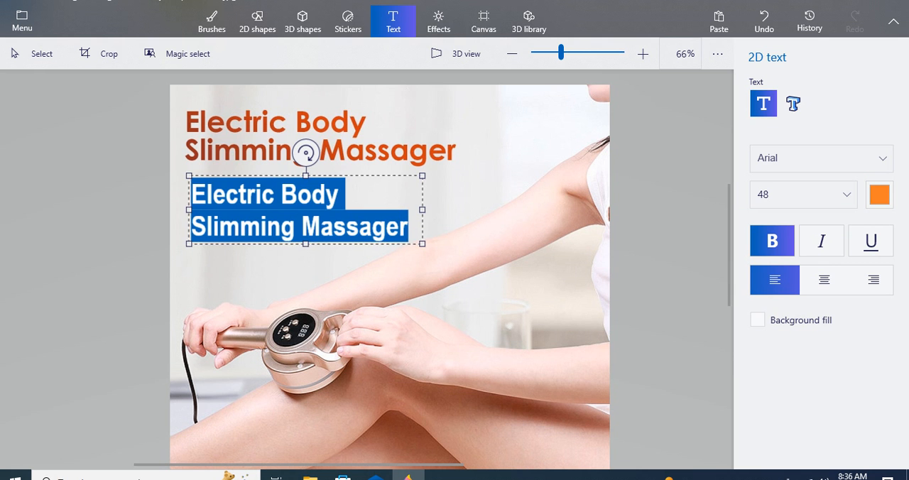
Step: Set the whole caption's text color to dark red and place it on the image
click(879, 194)
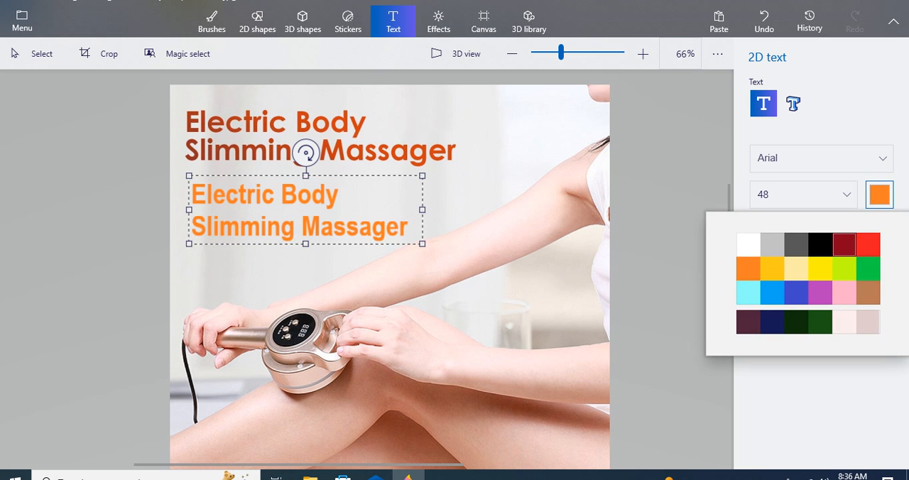
click(844, 245)
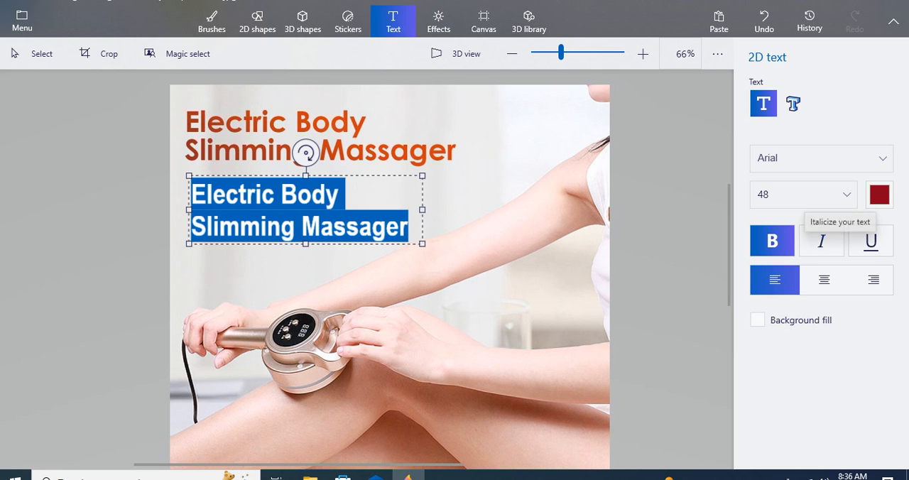
click(497, 213)
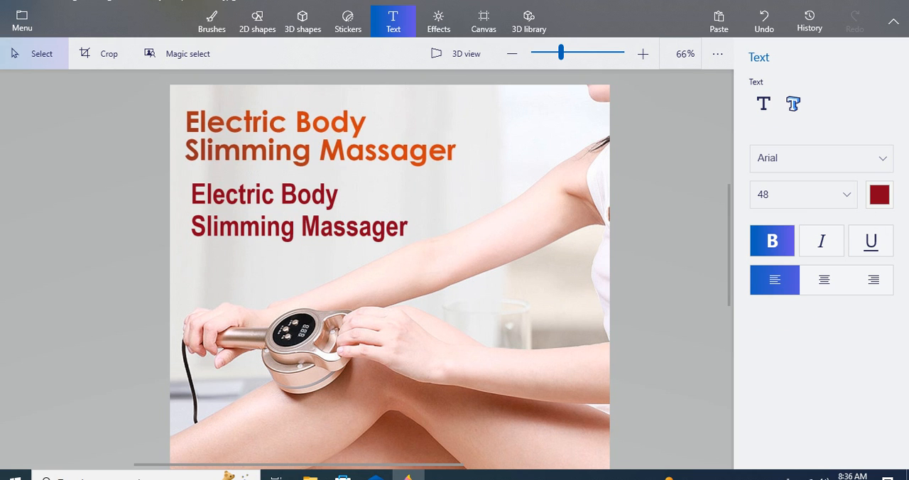
Step: Compare the dark red caption with the original orange heading at several zoom levels
drag(178, 103, 482, 253)
click(494, 229)
scroll(483, 228, down, 1)
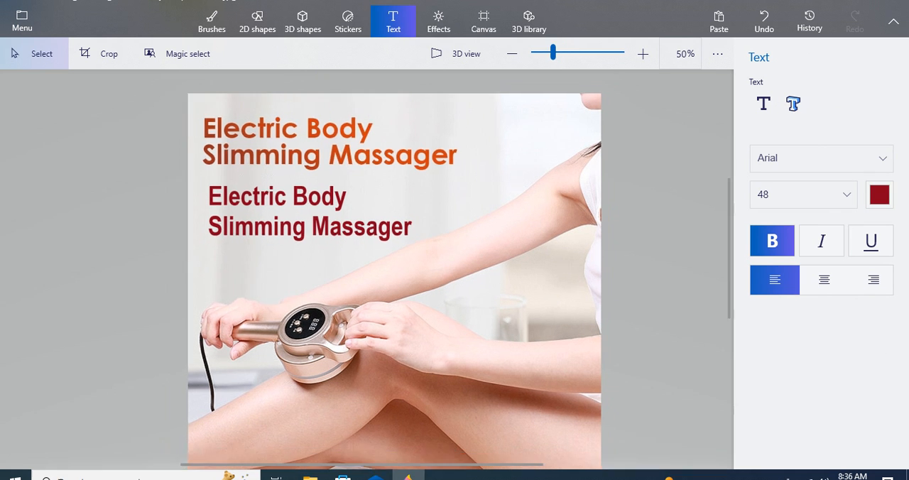
scroll(355, 221, down, 1)
scroll(365, 217, up, 1)
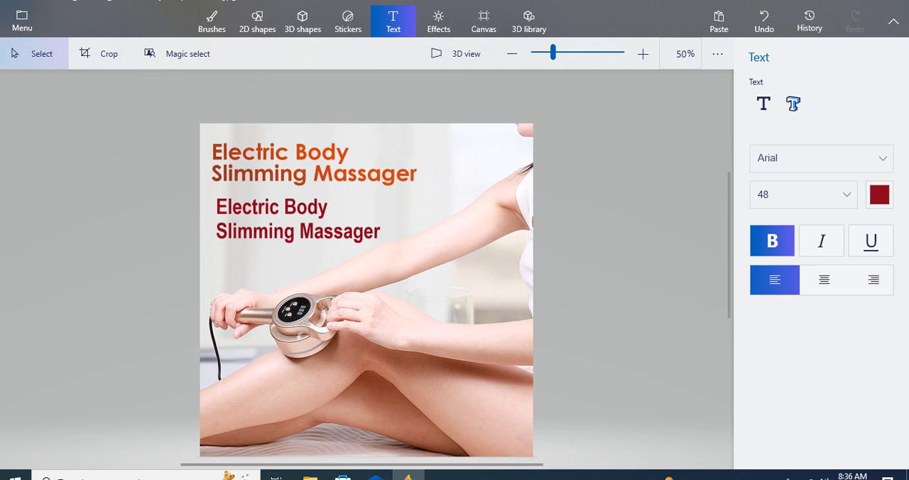
scroll(301, 218, up, 1)
scroll(302, 184, down, 1)
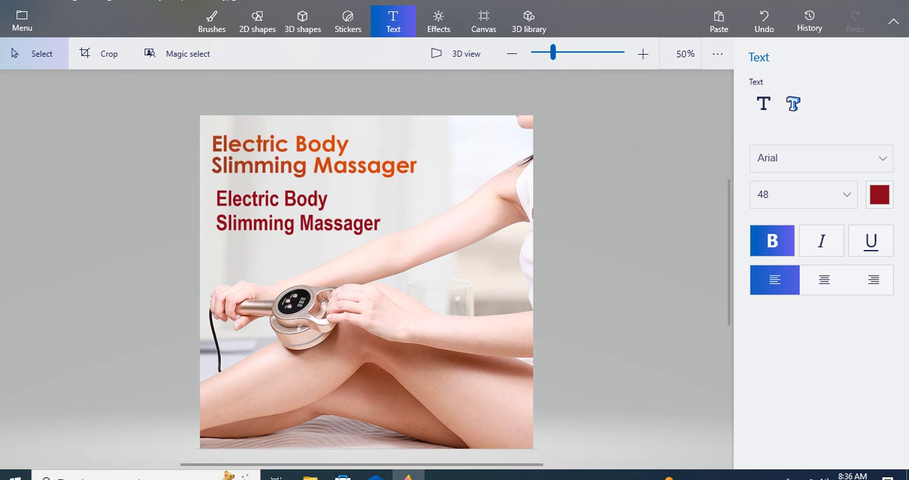
scroll(295, 242, up, 1)
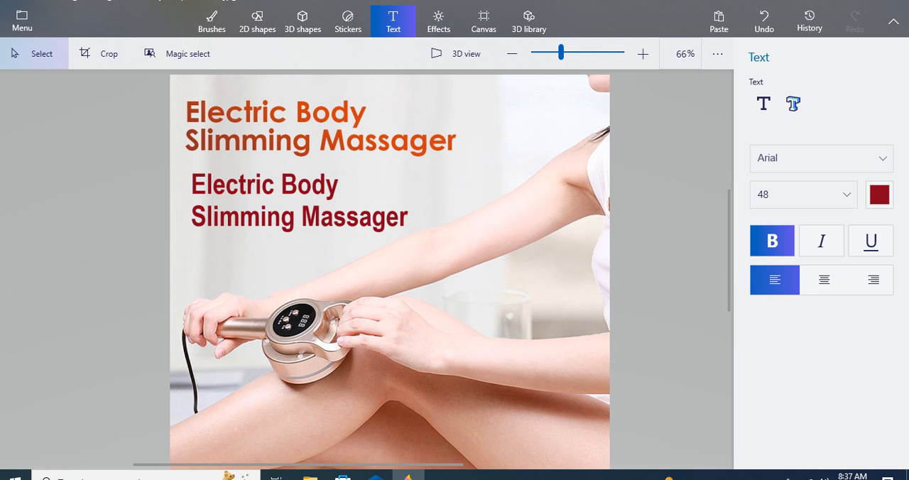
scroll(294, 142, down, 2)
scroll(254, 115, up, 2)
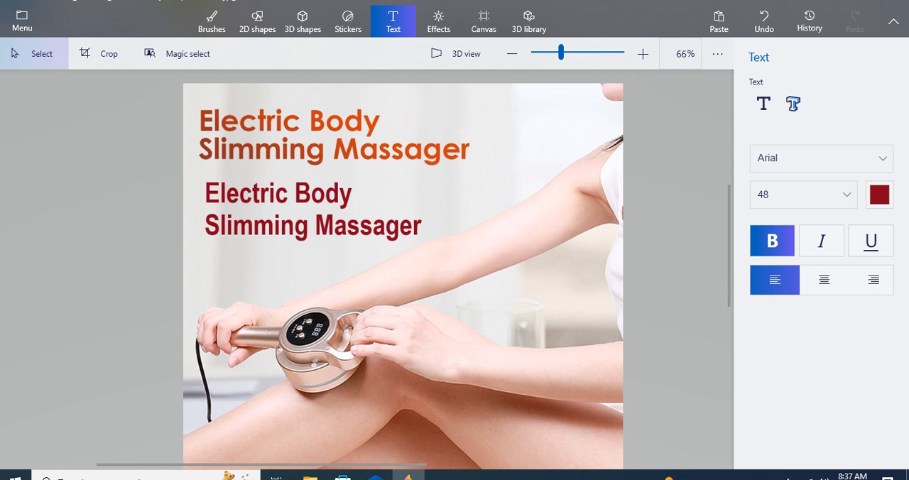
click(394, 22)
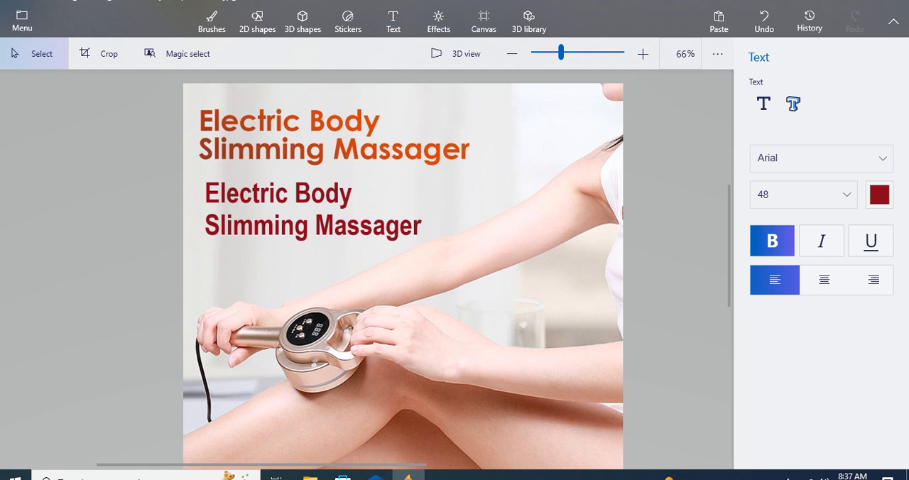
drag(394, 95, 509, 115)
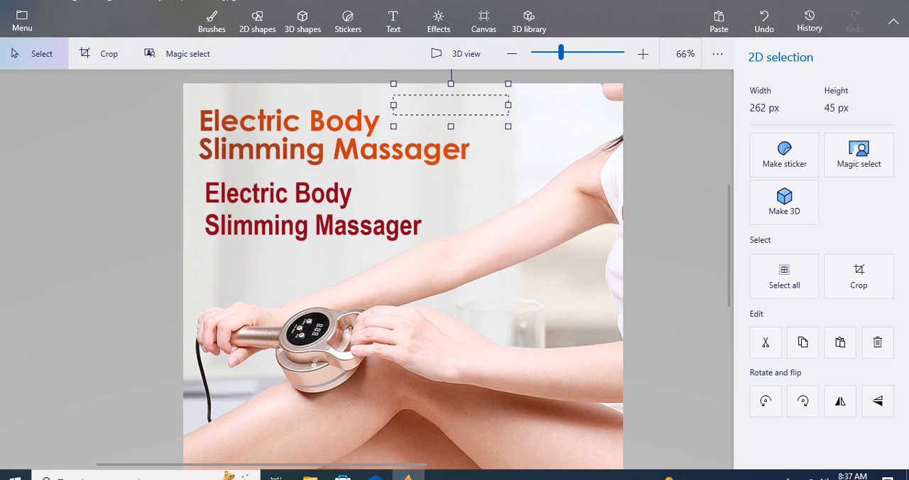
click(393, 21)
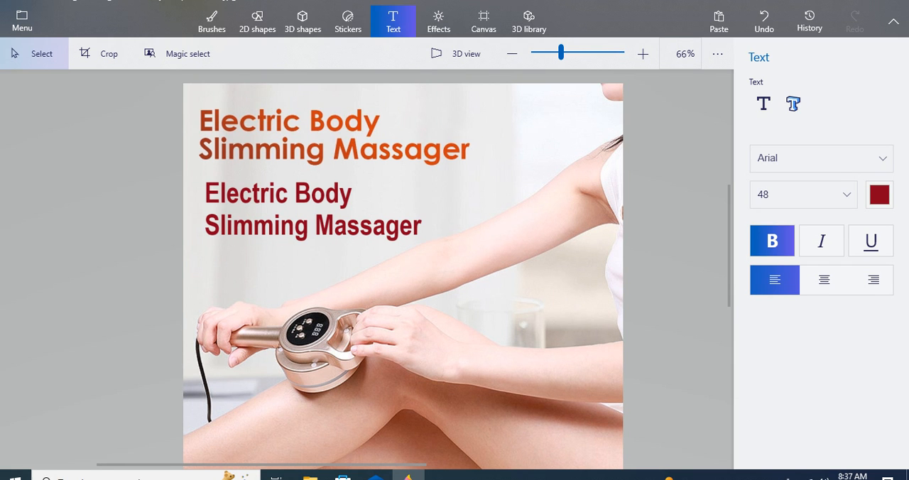
scroll(329, 196, down, 2)
scroll(376, 280, up, 2)
scroll(400, 306, down, 1)
scroll(366, 277, down, 1)
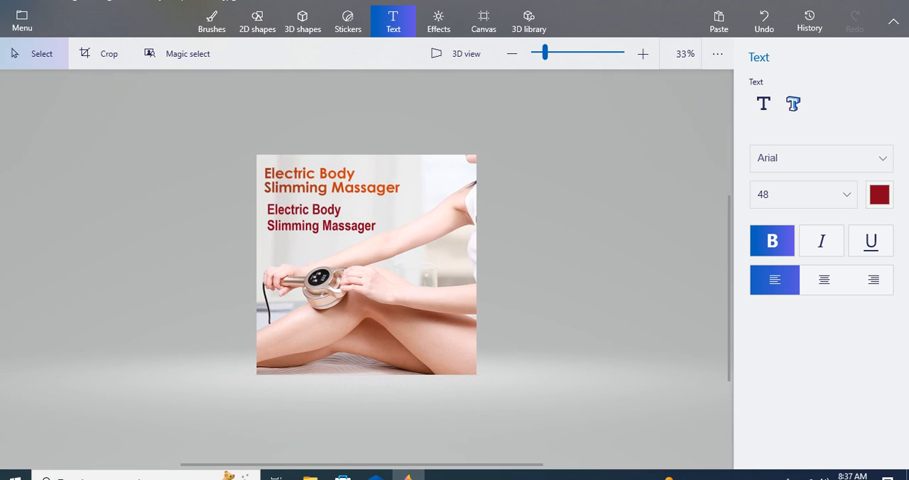
scroll(367, 277, up, 2)
scroll(366, 277, down, 2)
scroll(348, 287, up, 2)
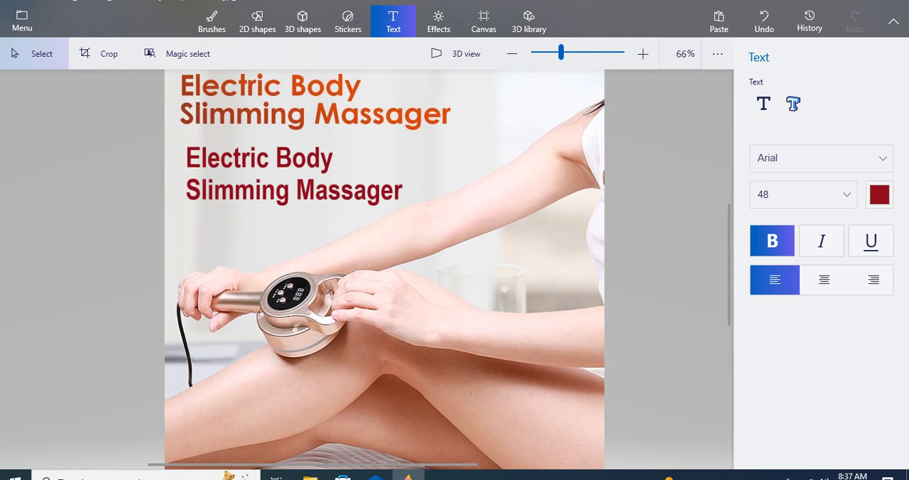
scroll(348, 287, down, 1)
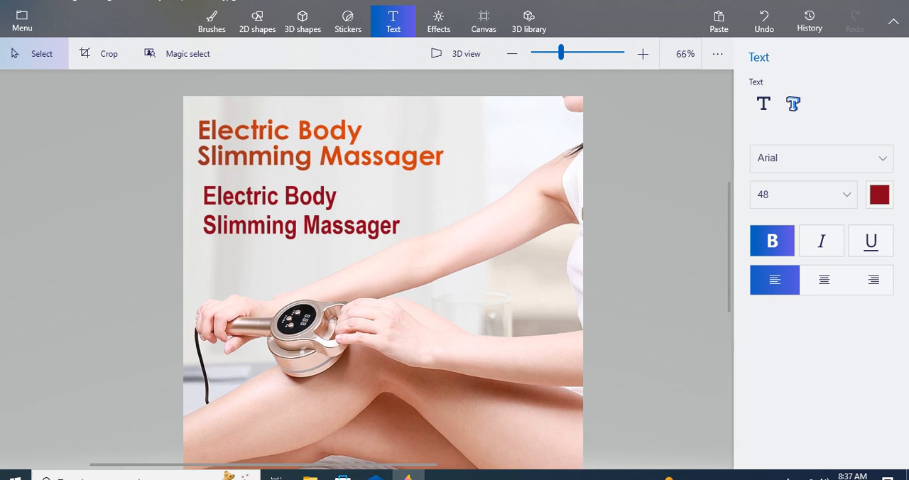
Step: Select a strip of blank background above the orange heading and stretch it down over the heading and "Electric Body" caption line, about 683 × 284 px
scroll(259, 120, up, 1)
drag(180, 94, 481, 106)
drag(331, 121, 331, 218)
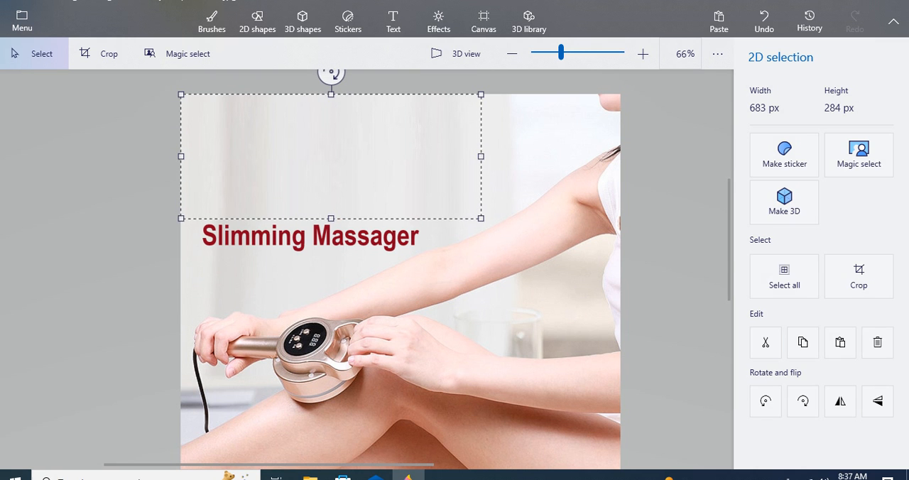
click(393, 21)
Step: Cover the remaining dark red "Slimming Massager" line by stretching a strip of blank background over it
drag(169, 201, 433, 213)
drag(307, 212, 404, 232)
click(394, 22)
drag(337, 250, 338, 276)
click(330, 160)
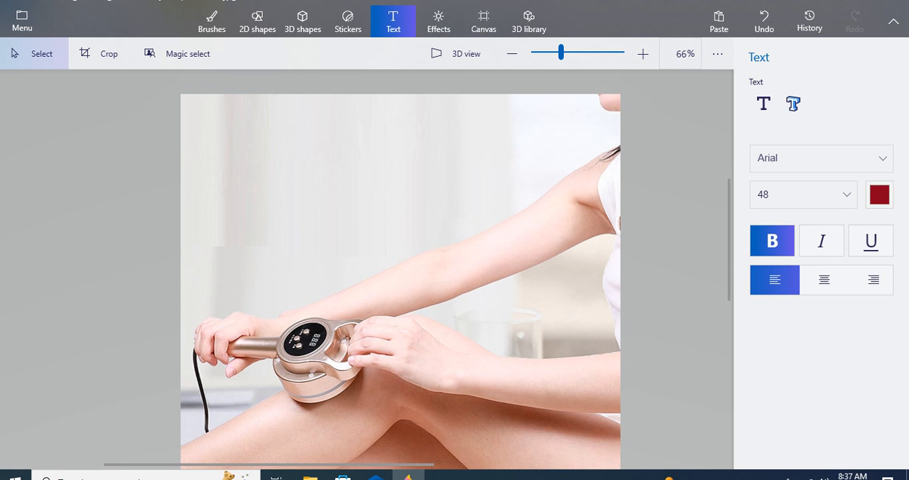
scroll(330, 170, down, 3)
scroll(330, 171, up, 1)
scroll(366, 263, up, 1)
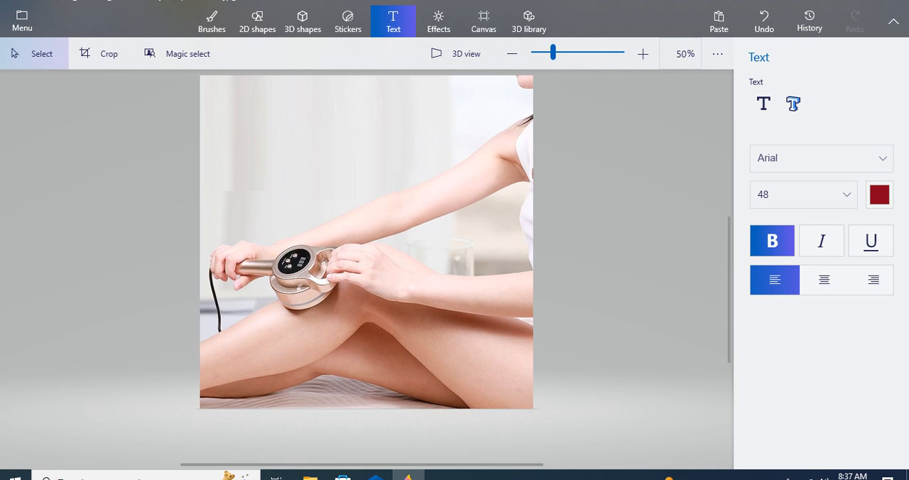
scroll(366, 263, down, 1)
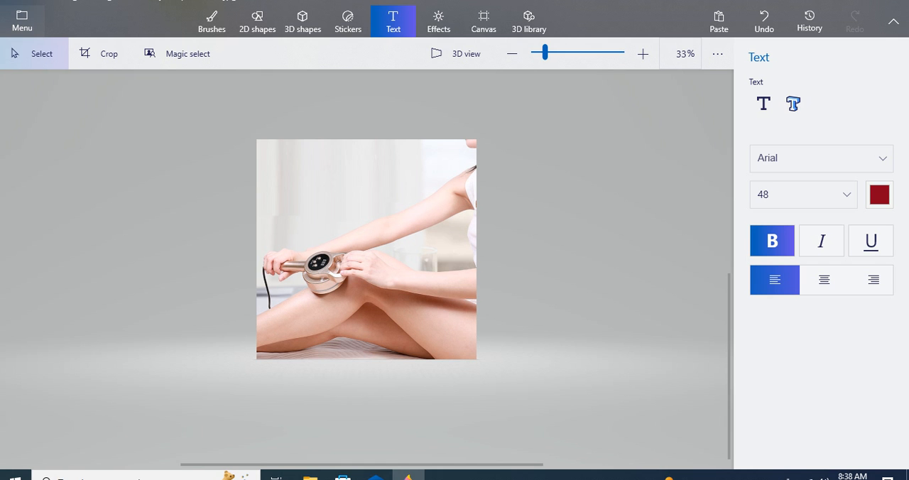
Step: Save the edited picture as a separate 2D JPEG image named "new one" in the Downloads folder
click(22, 21)
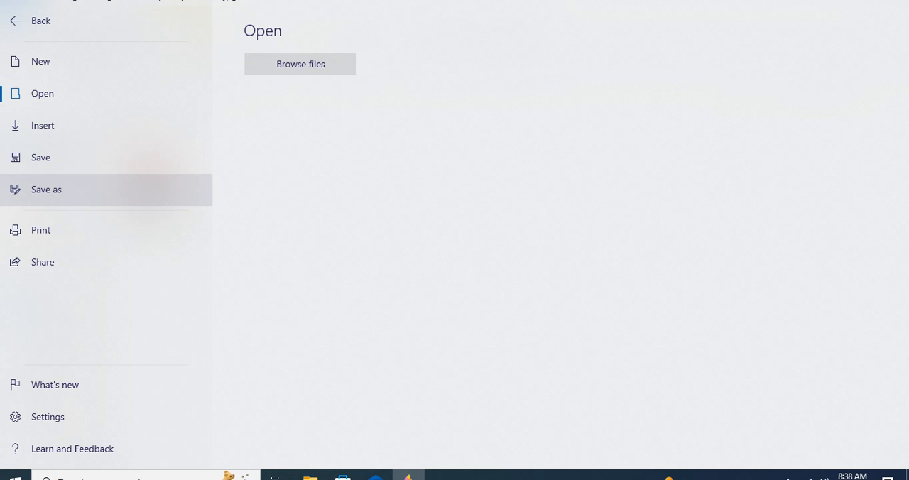
click(147, 186)
click(280, 106)
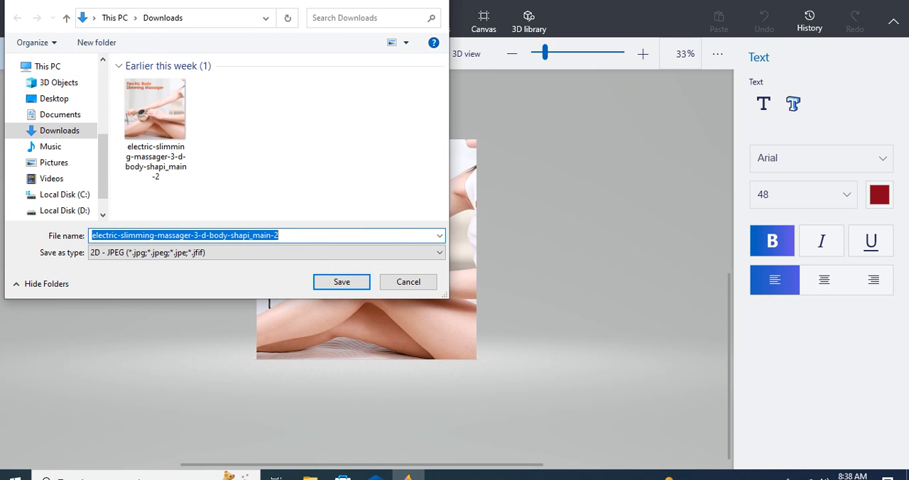
text(new)
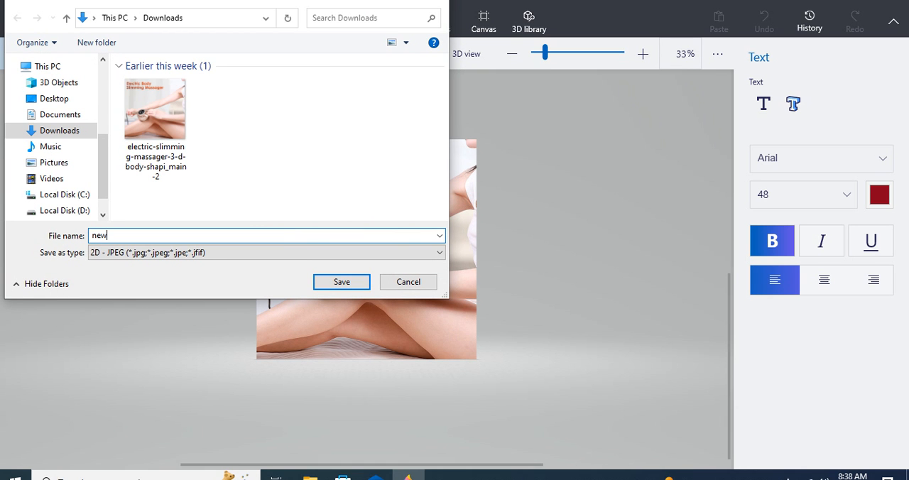
text( one)
key(Return)
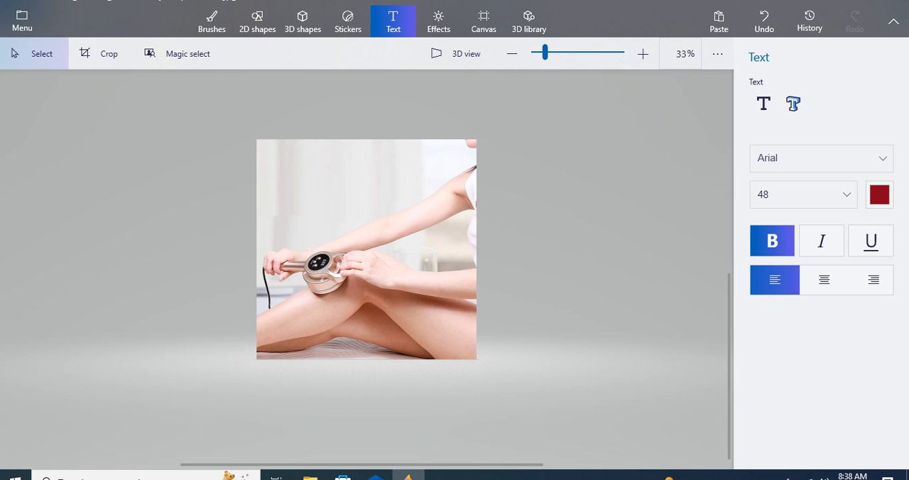
Step: Switch to File Explorer and open "new one" and the original electric-slimming-massager image from Downloads in the photo viewer
click(310, 477)
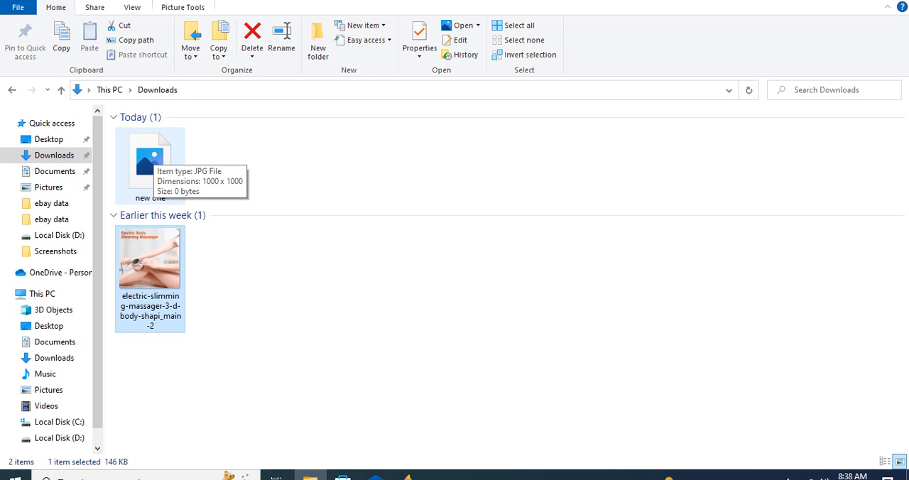
double_click(154, 153)
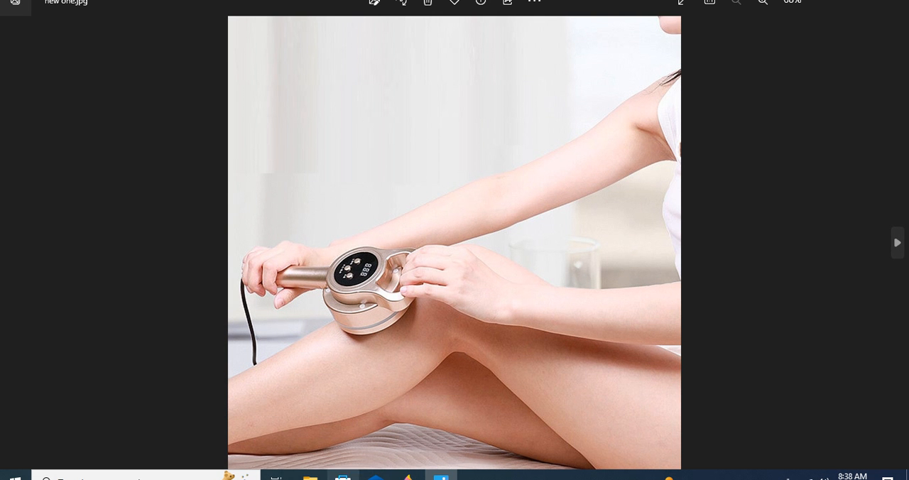
click(309, 474)
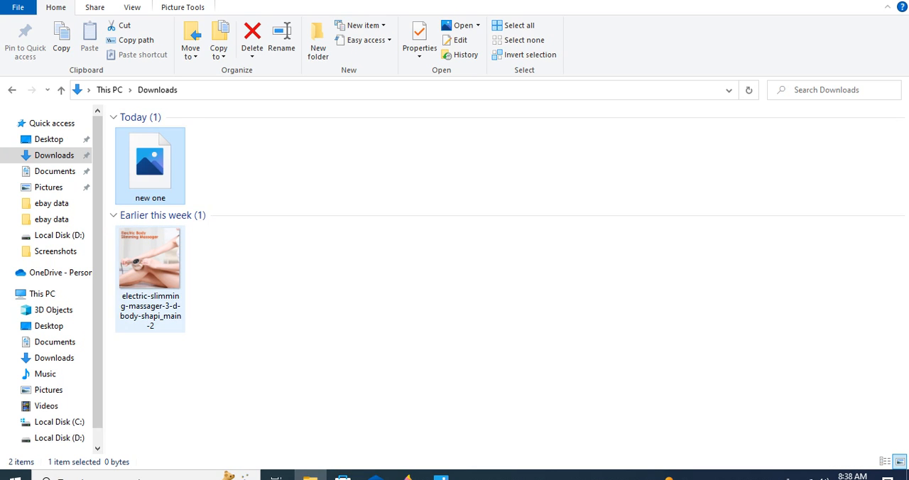
double_click(150, 277)
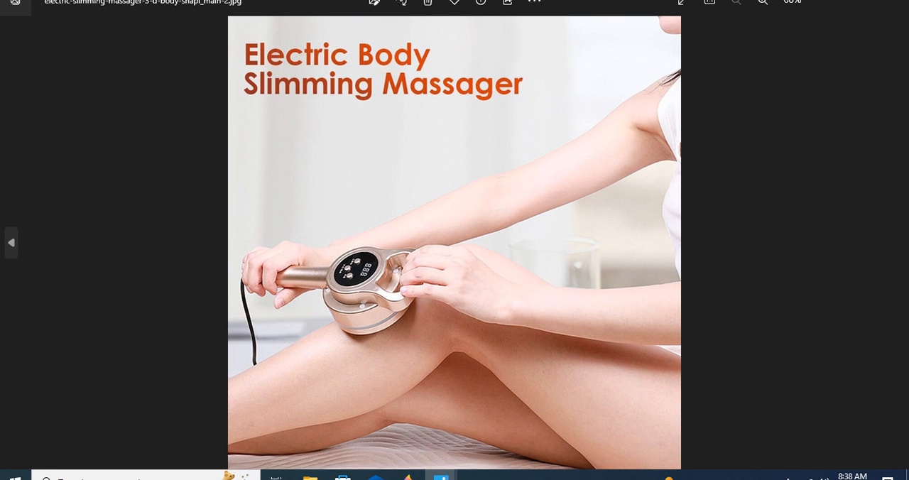
Step: Compare the text-free "new one.jpg" with the original massager image by alternating between their two Photos windows
mouse_move(440, 475)
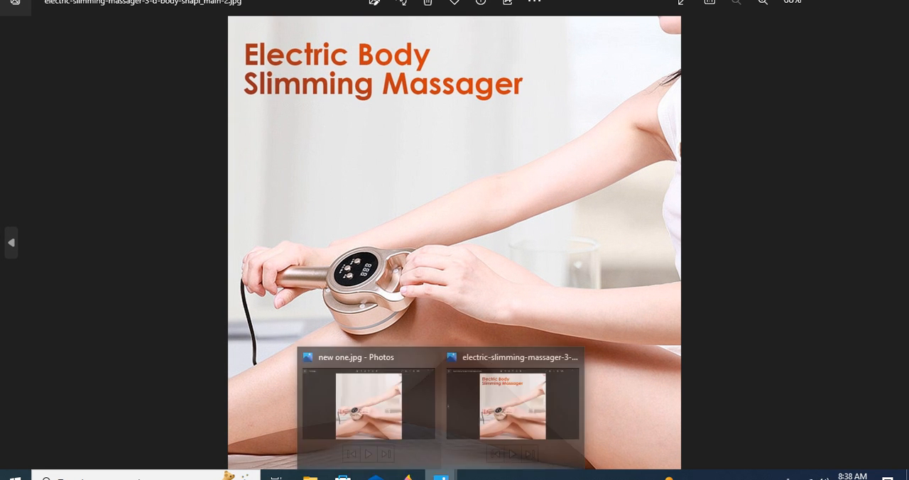
click(369, 404)
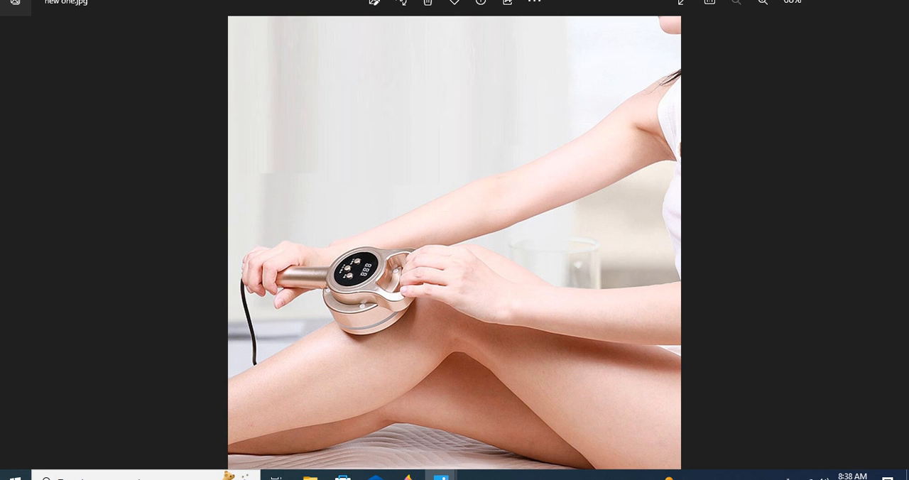
mouse_move(440, 475)
click(512, 403)
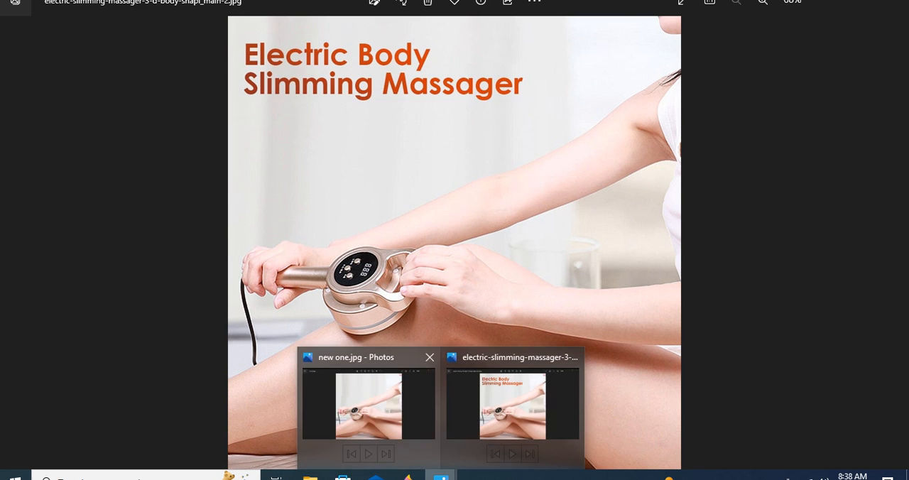
click(369, 403)
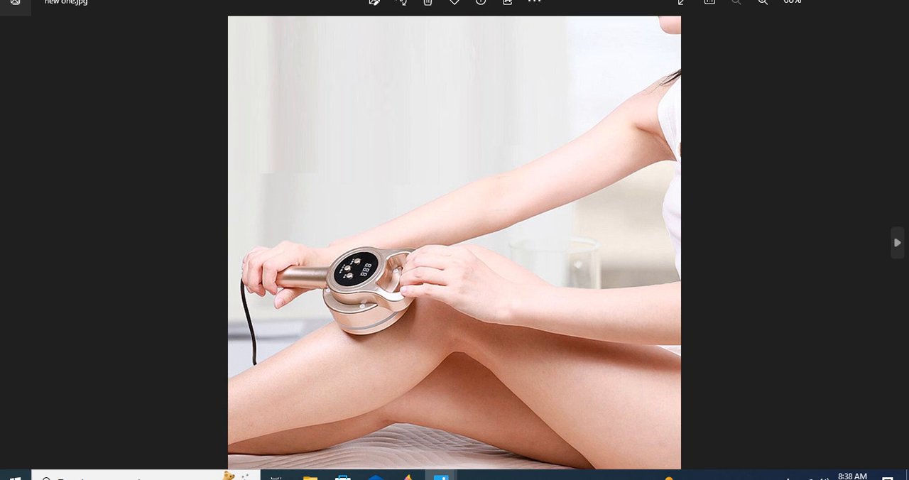